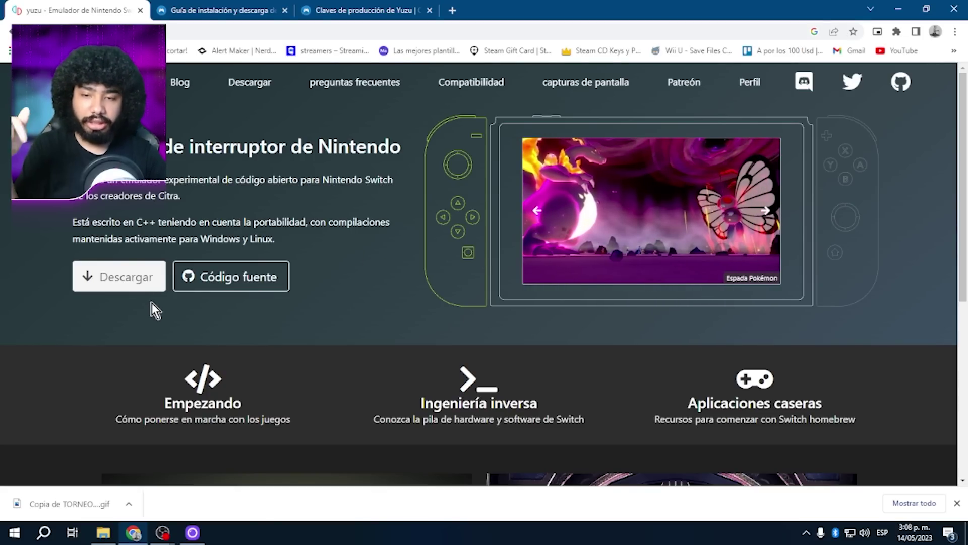
- Open the Yuzu download page in the browser and run the desktop's yuzu shortcut as administrator
click(135, 283)
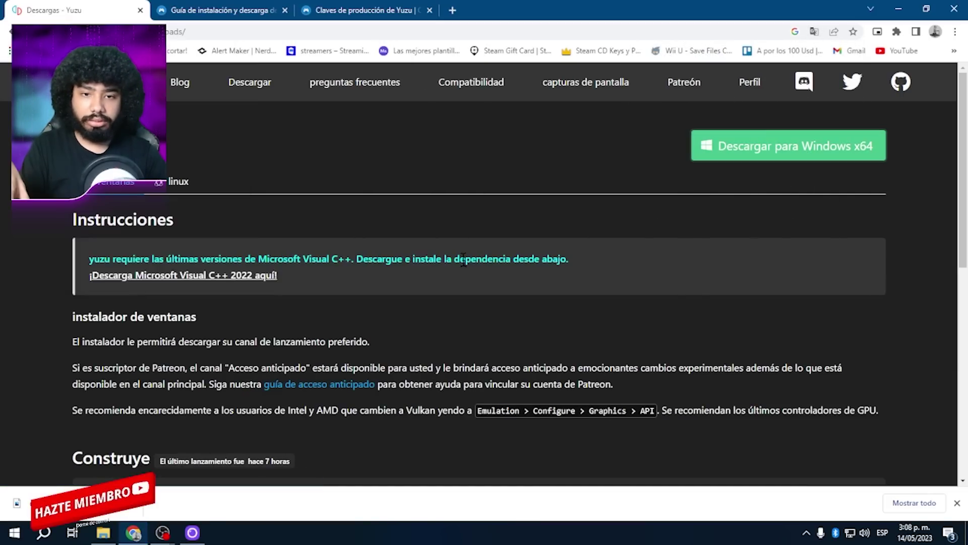
click(898, 9)
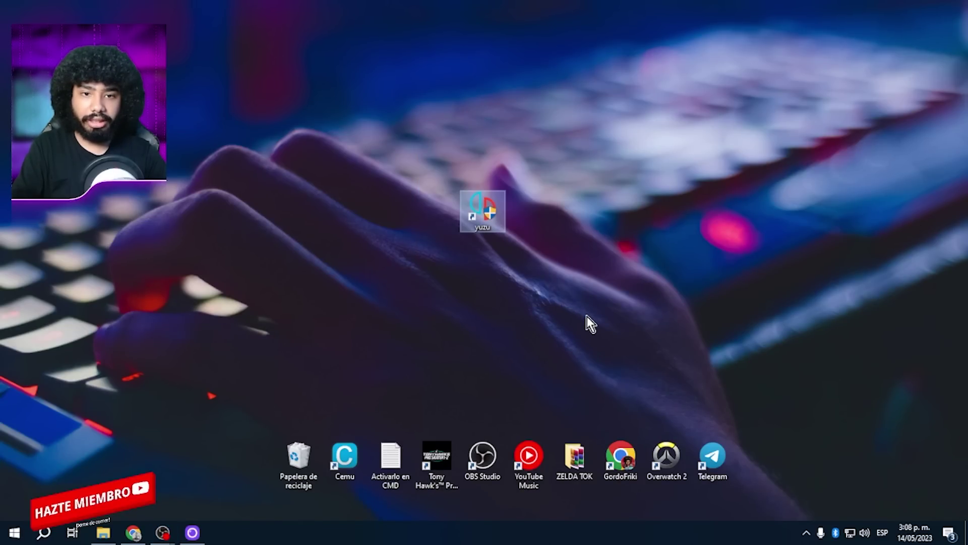
right_click(479, 202)
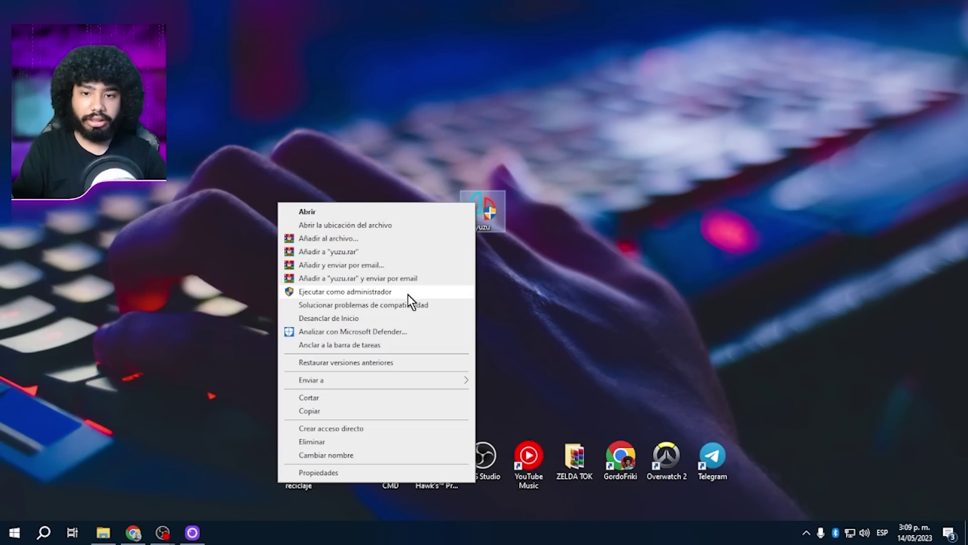
click(409, 292)
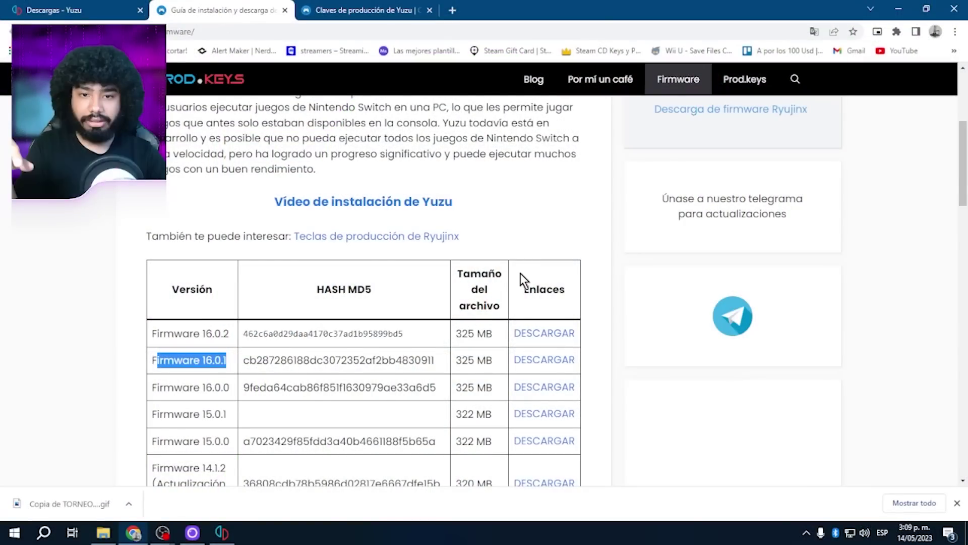
- Review the firmware and production keys download tables, checking the entries for version 16.0.1
scroll(520, 275, up, 4)
scroll(438, 278, down, 4)
scroll(407, 239, down, 1)
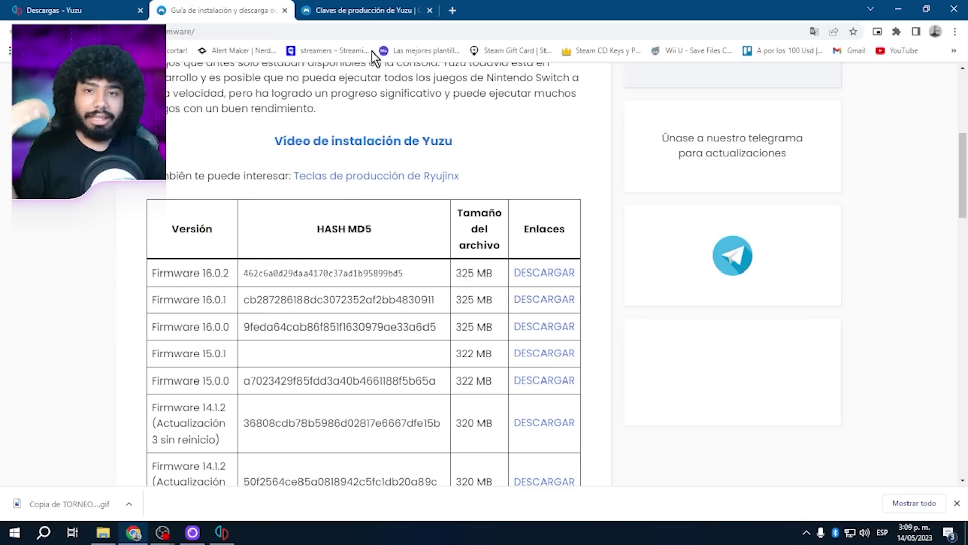
click(357, 9)
click(248, 310)
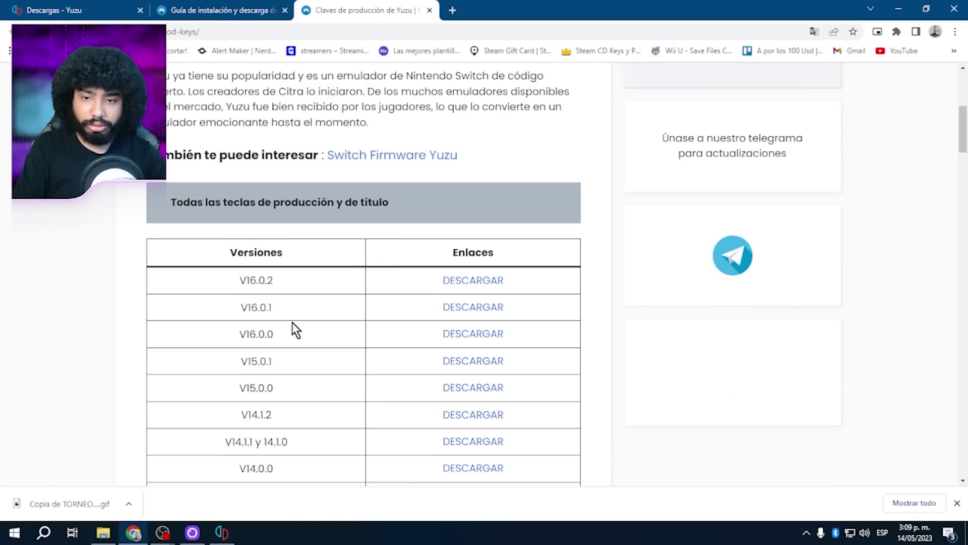
double_click(281, 310)
click(267, 310)
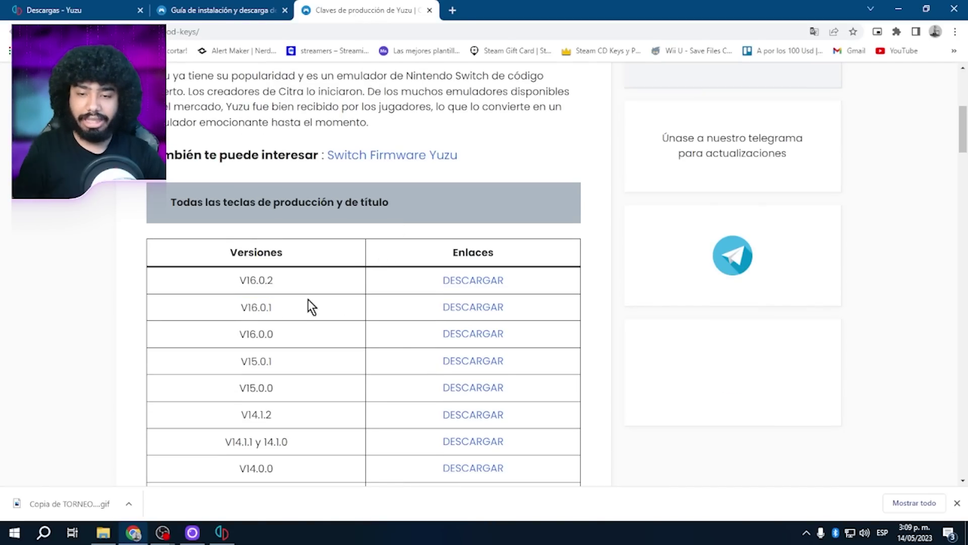
scroll(295, 308, down, 1)
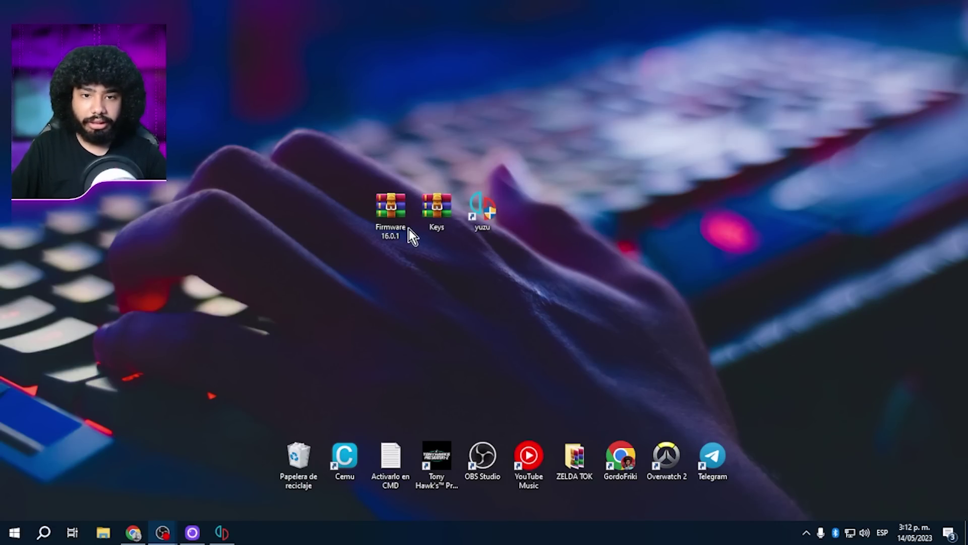
- Extract the Firmware 16.0.1 and Keys archives onto the desktop
right_click(399, 216)
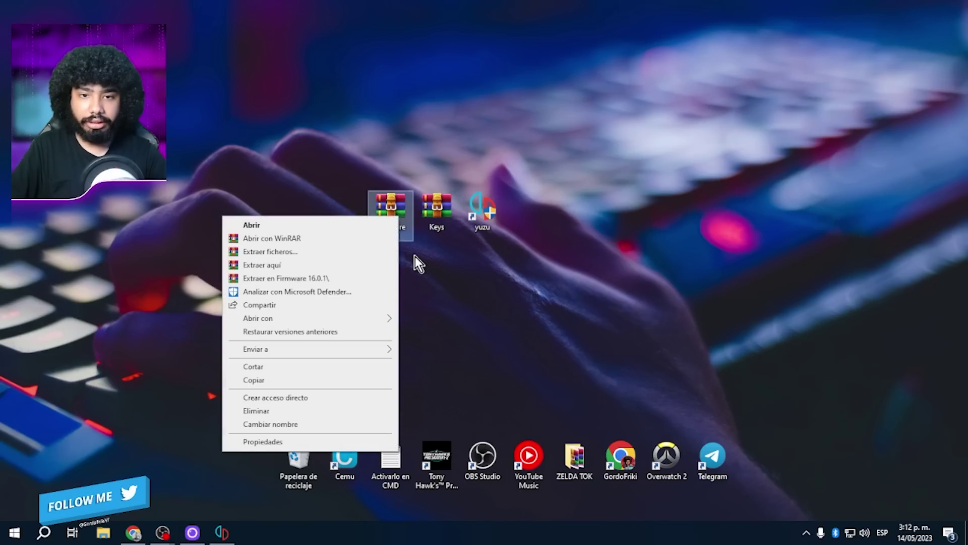
click(347, 277)
right_click(429, 210)
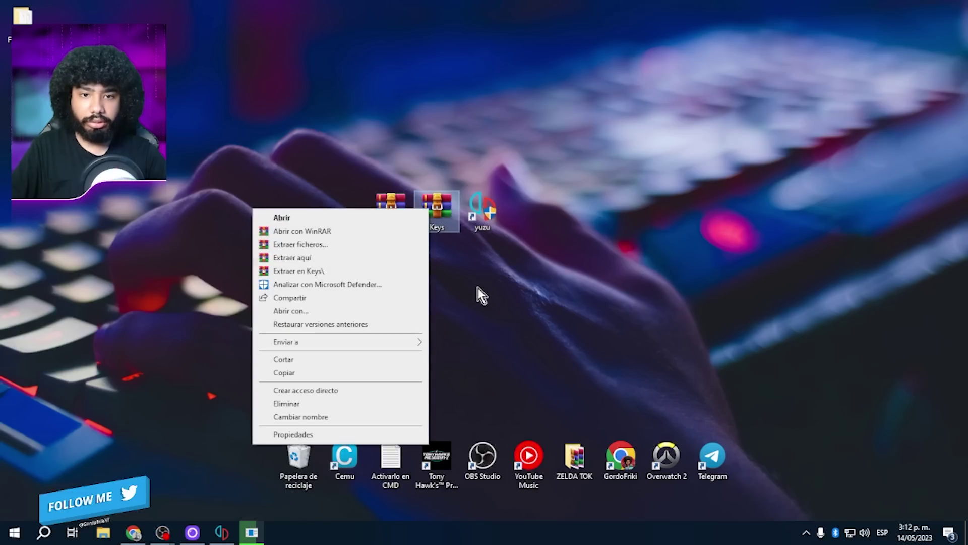
click(363, 259)
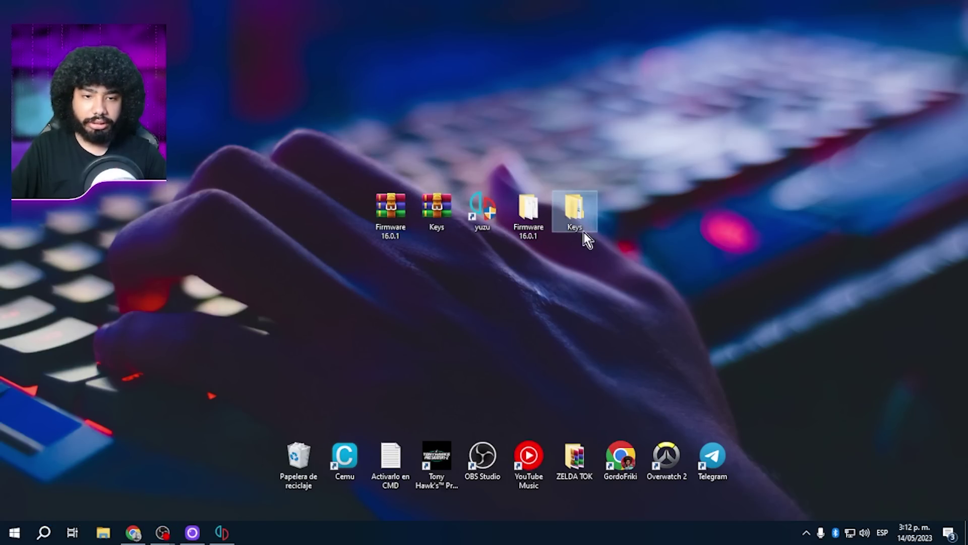
- Switch to yuzu and open its data folder in the file explorer
click(221, 533)
click(202, 35)
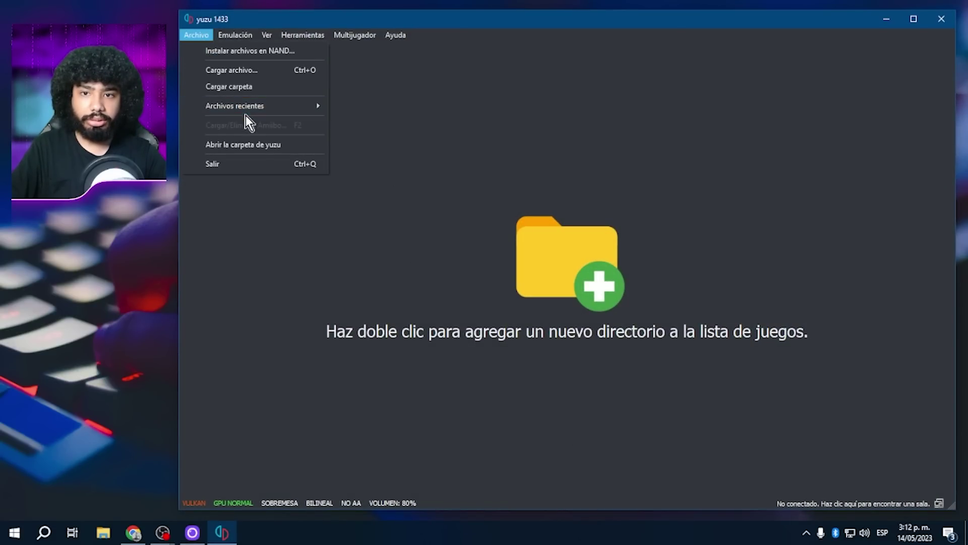
click(269, 145)
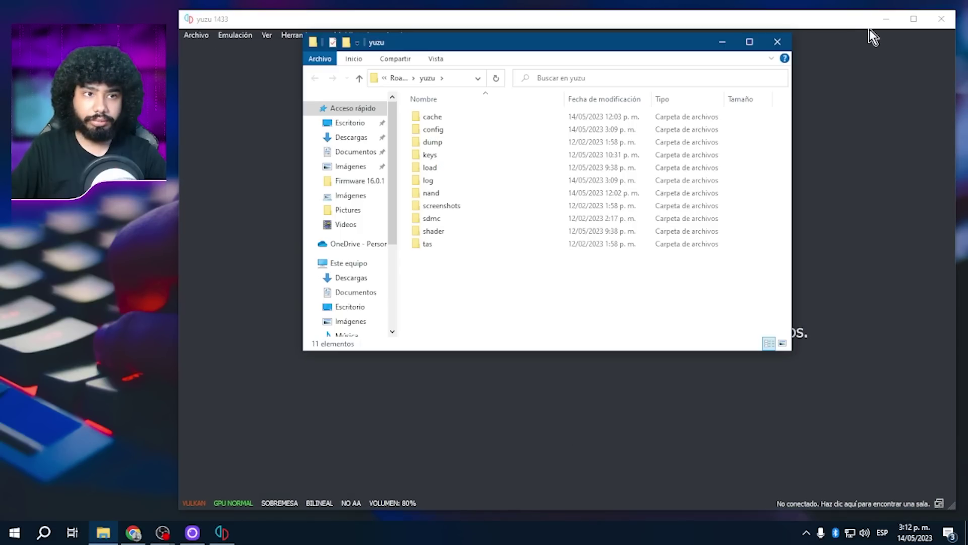
- Minimize the emulator and arrange the yuzu folder window beside the extracted Firmware 16.0.1 and Keys folders
click(886, 18)
drag(584, 38, 723, 289)
drag(603, 212, 272, 212)
drag(640, 299, 620, 19)
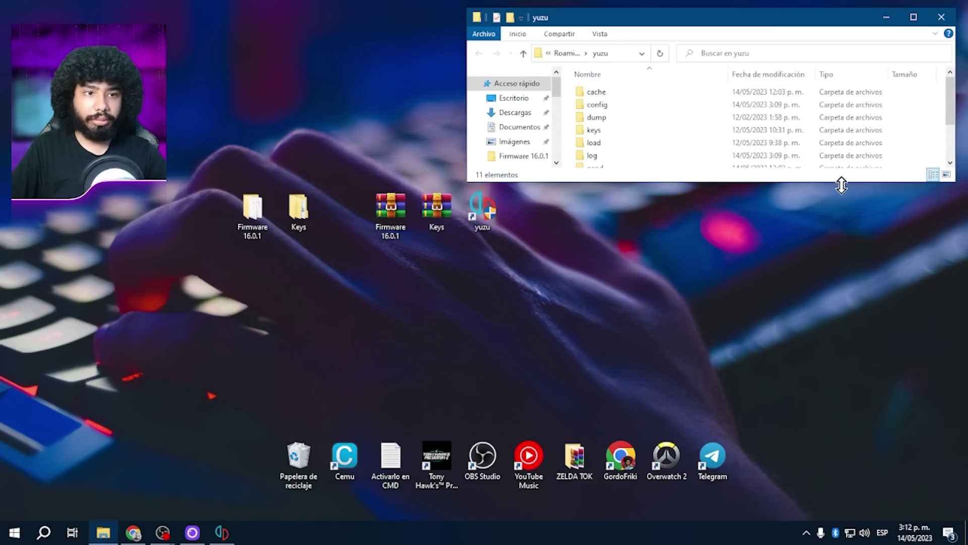
drag(840, 183, 847, 296)
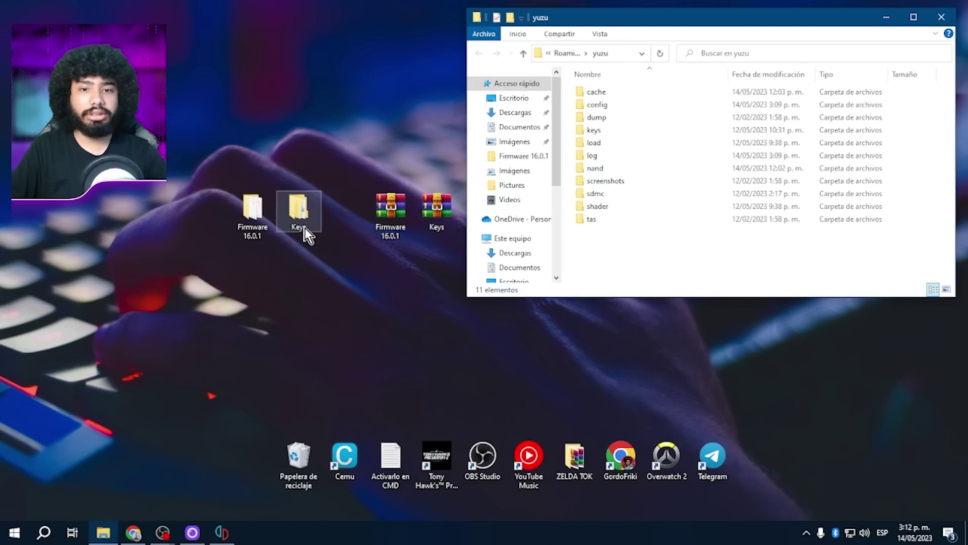
- Open the inner Keys folder of the extracted archive and place its window beside the yuzu folder window
double_click(304, 208)
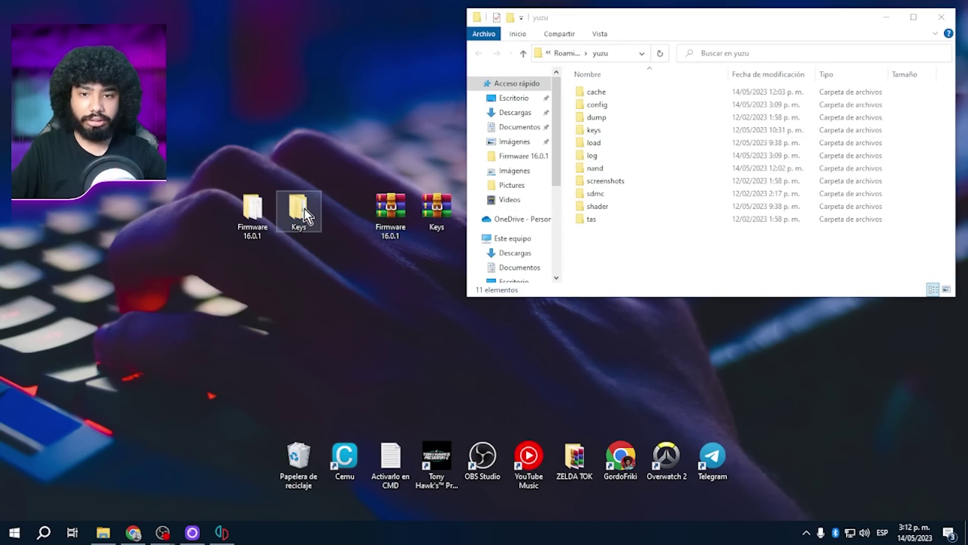
drag(686, 16, 220, 288)
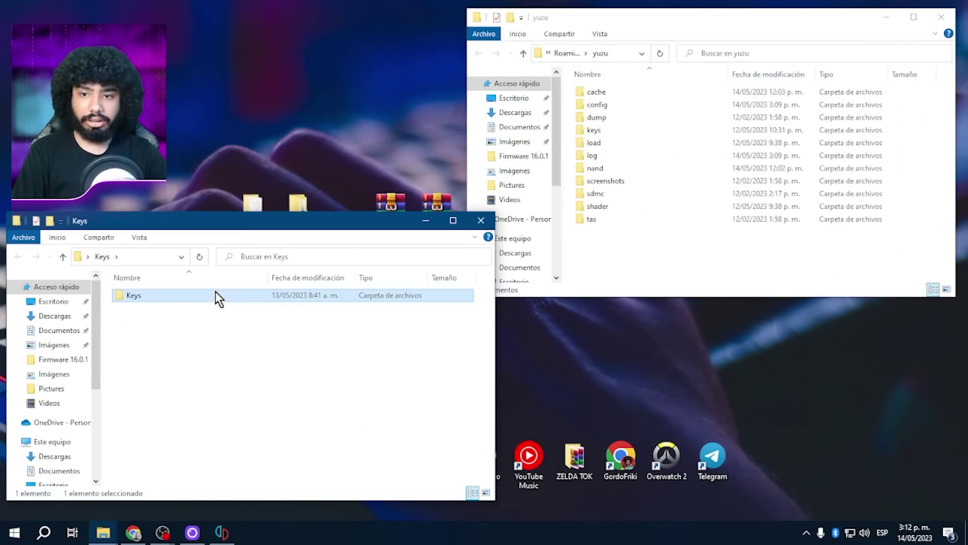
double_click(216, 295)
drag(311, 220, 291, 223)
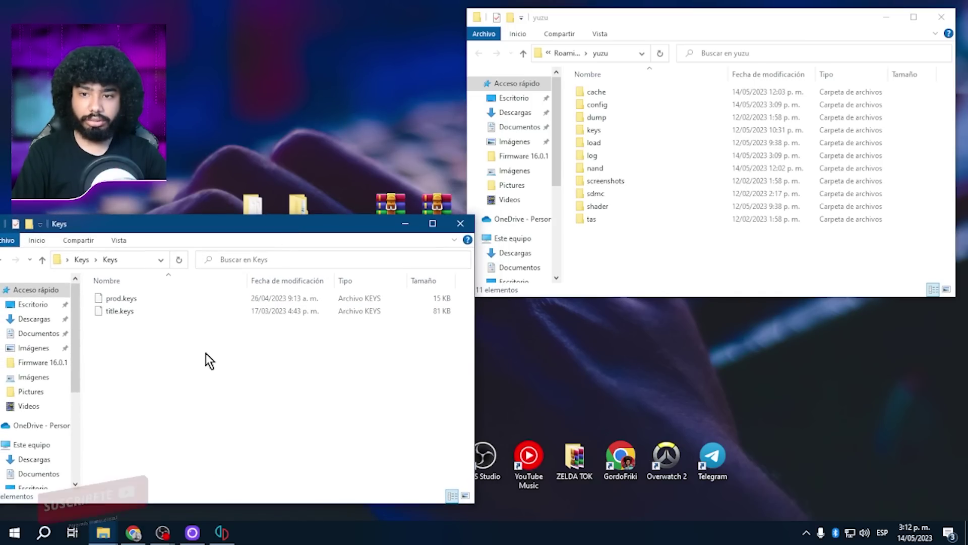
- Copy prod.keys and title.keys into yuzu's keys folder, replacing the existing files, and close the source window
drag(205, 353, 203, 290)
click(595, 193)
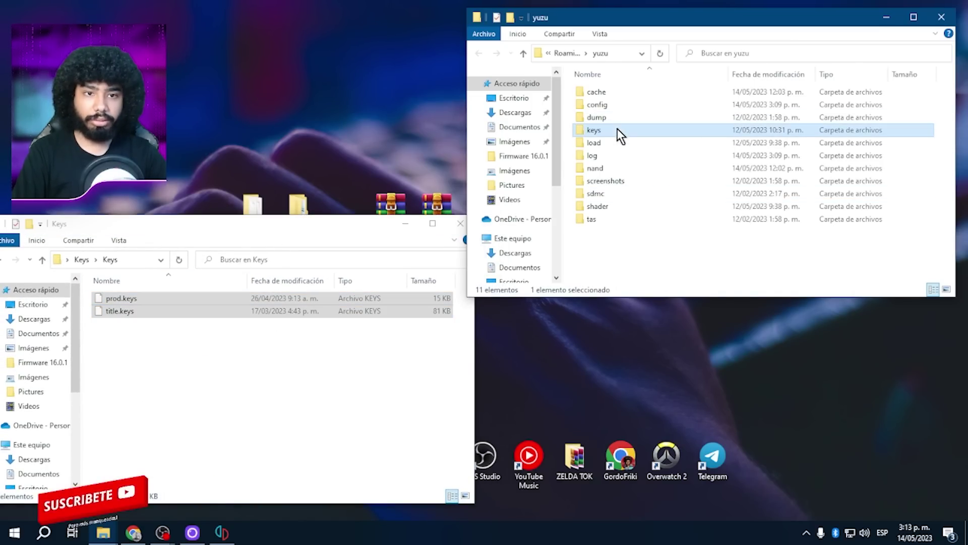
double_click(617, 129)
key(ctrl+v)
click(494, 169)
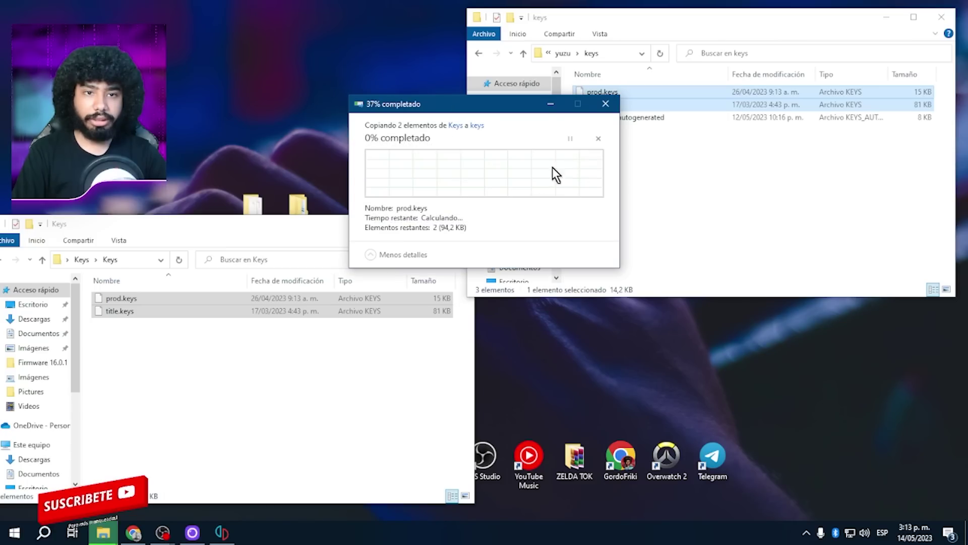
click(460, 222)
- Copy all files from the Firmware 16.0.1 folder into yuzu's nand/system/Contents/registered folder
double_click(249, 219)
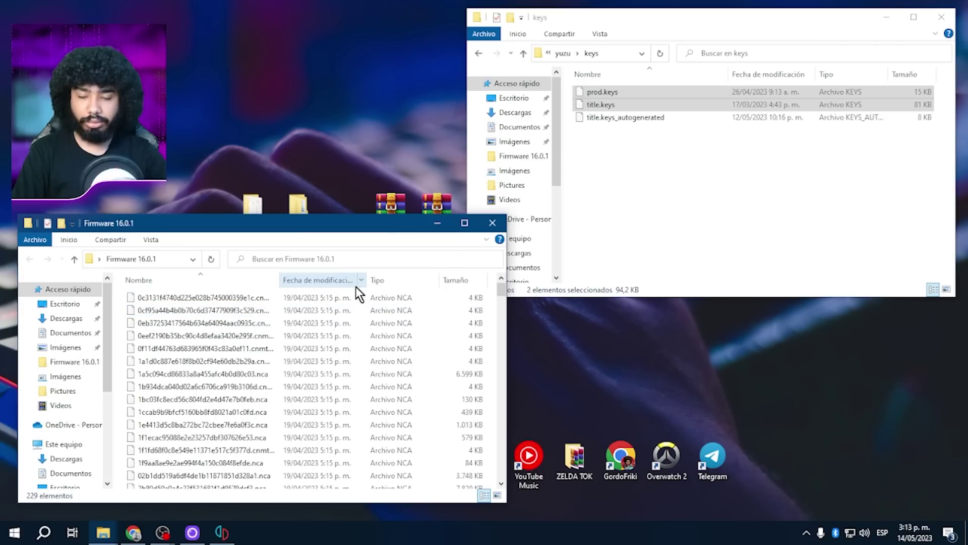
key(ctrl+a)
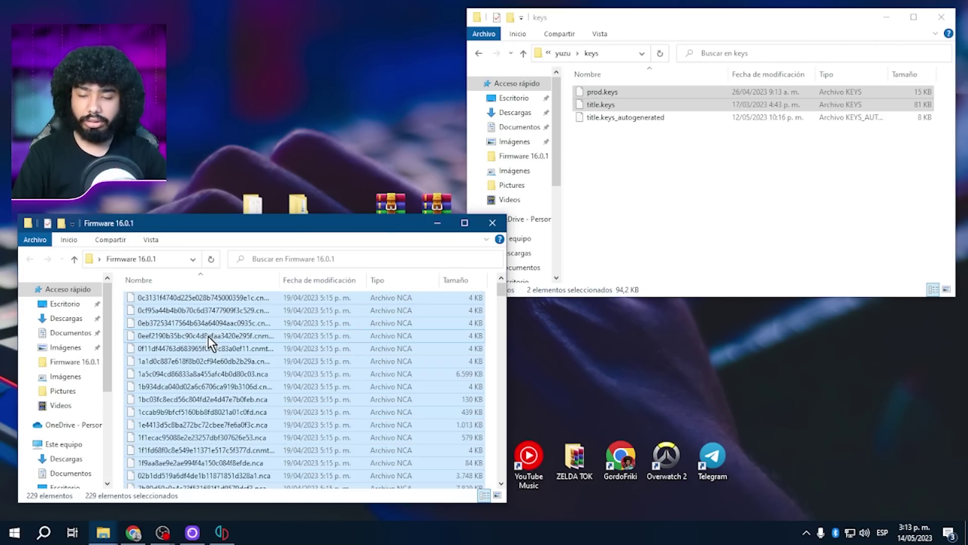
click(621, 195)
key(BackSpace)
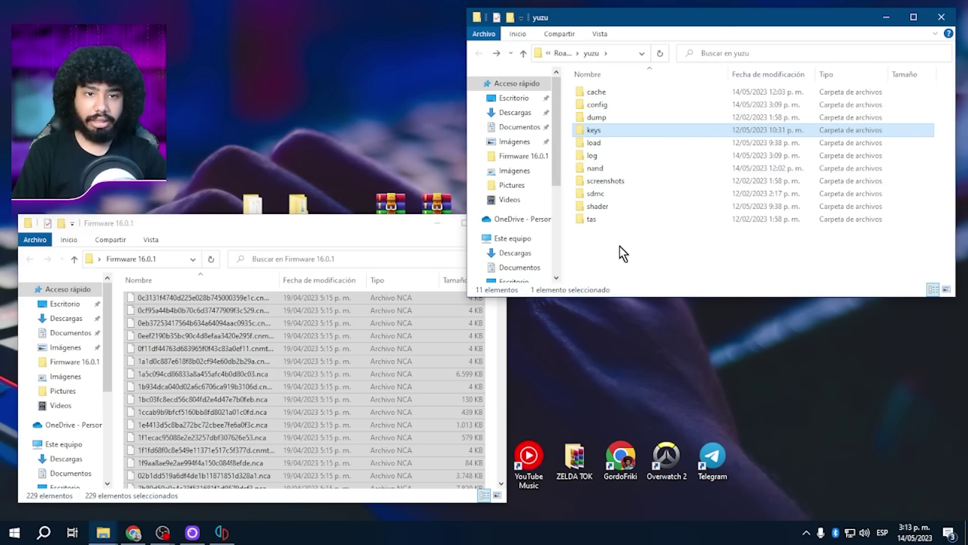
double_click(607, 168)
double_click(610, 94)
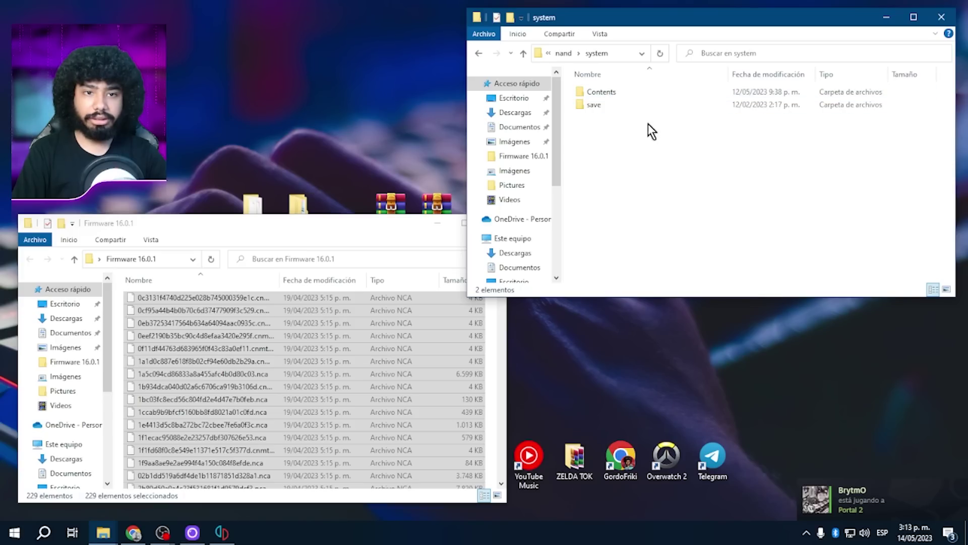
double_click(604, 94)
double_click(611, 105)
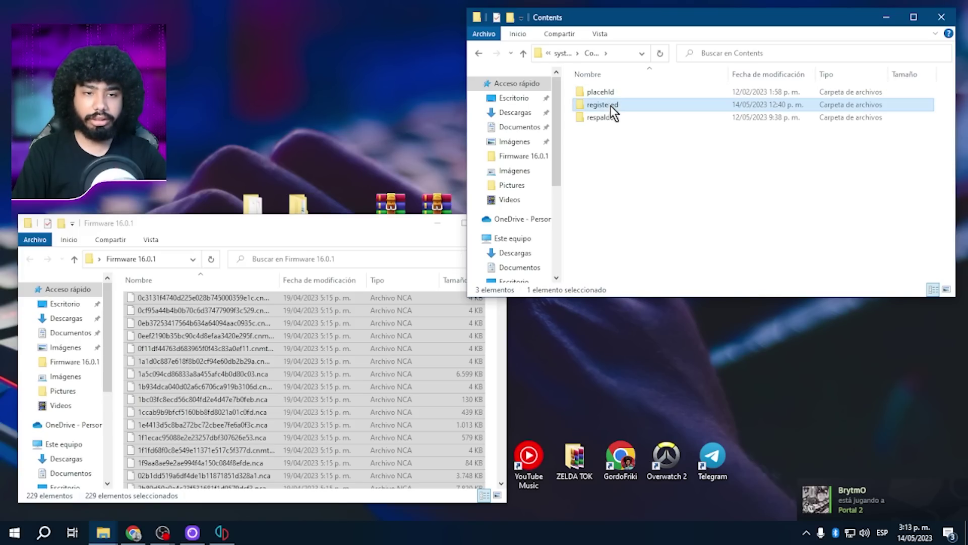
key(ctrl+v)
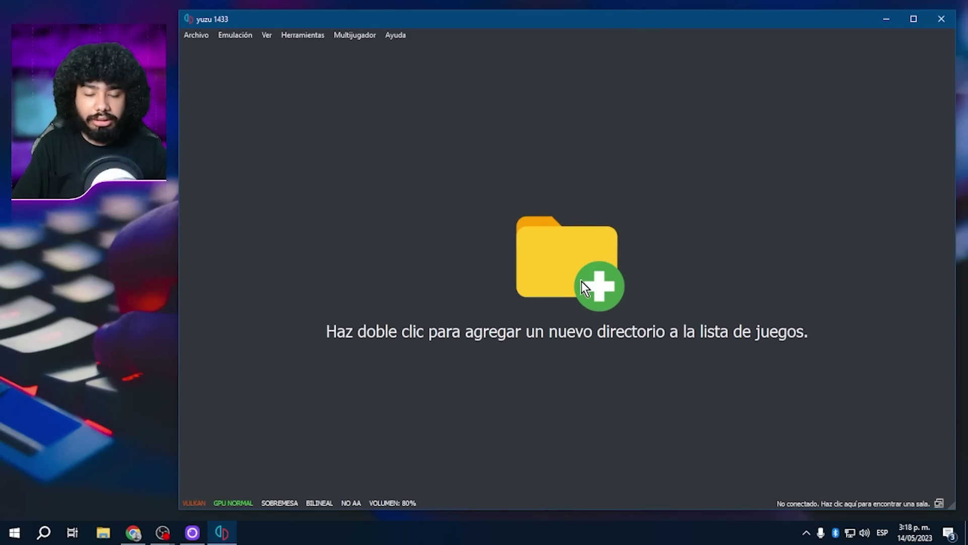
- Add the Juegos folder on the SSD (G:) drive as a game directory in yuzu
double_click(581, 280)
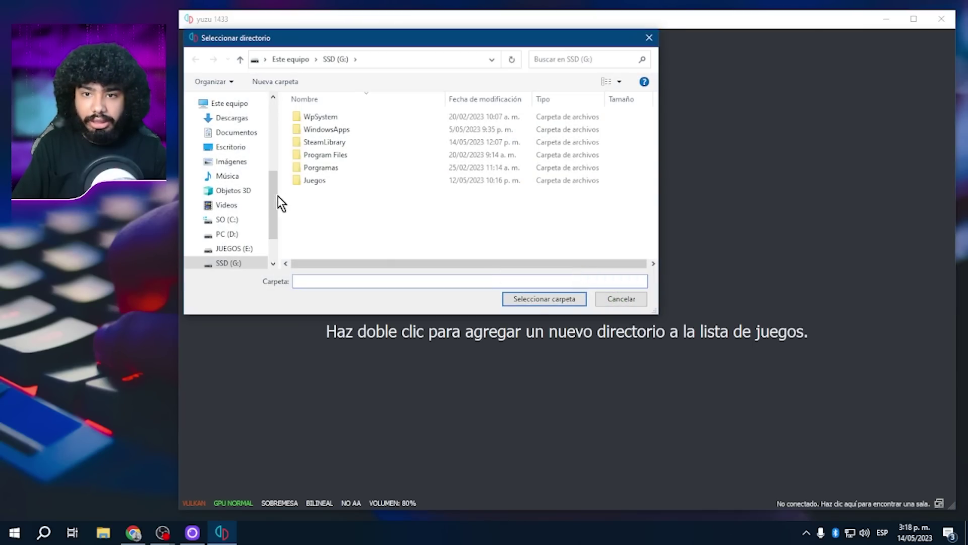
click(310, 180)
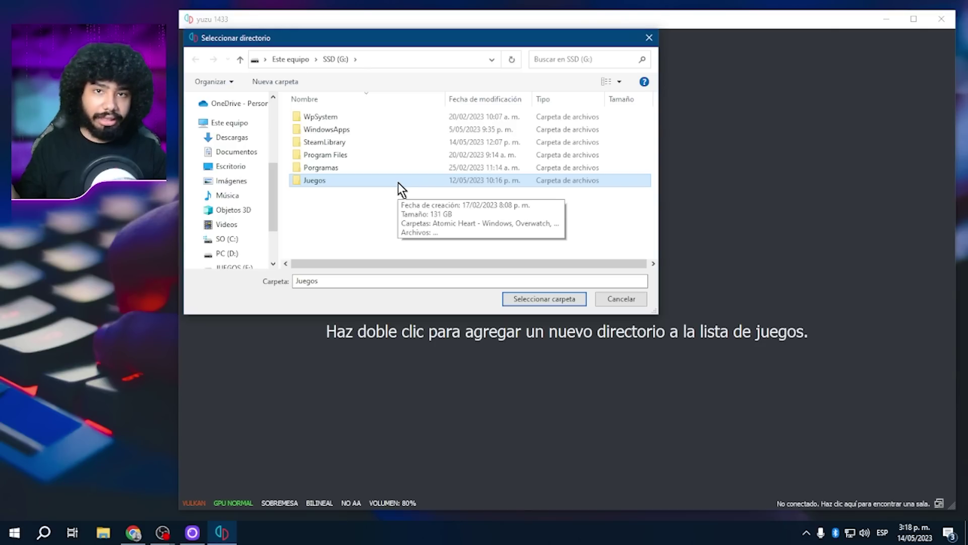
click(545, 299)
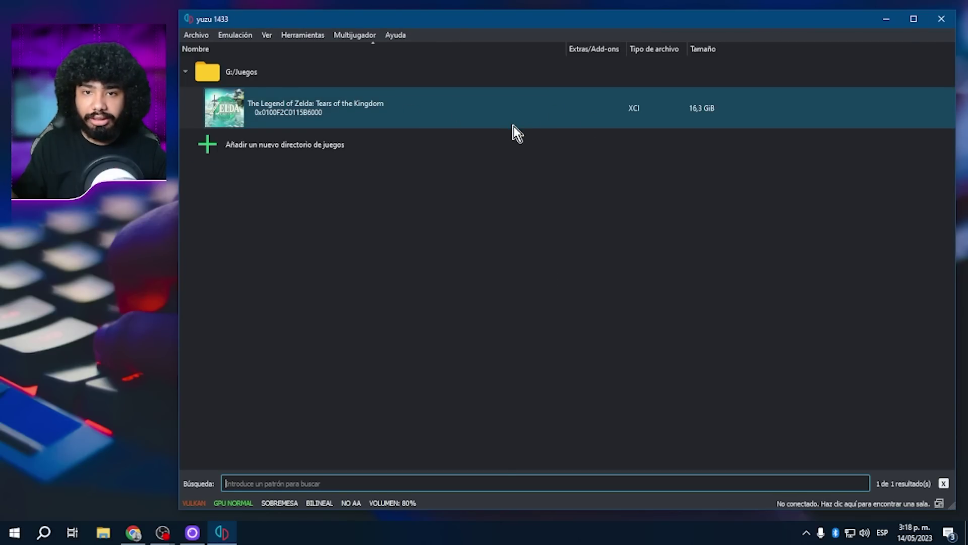
- Install The Legend of Zelda Tears of the Kingdom NSP file from Descargas into the NAND
click(406, 117)
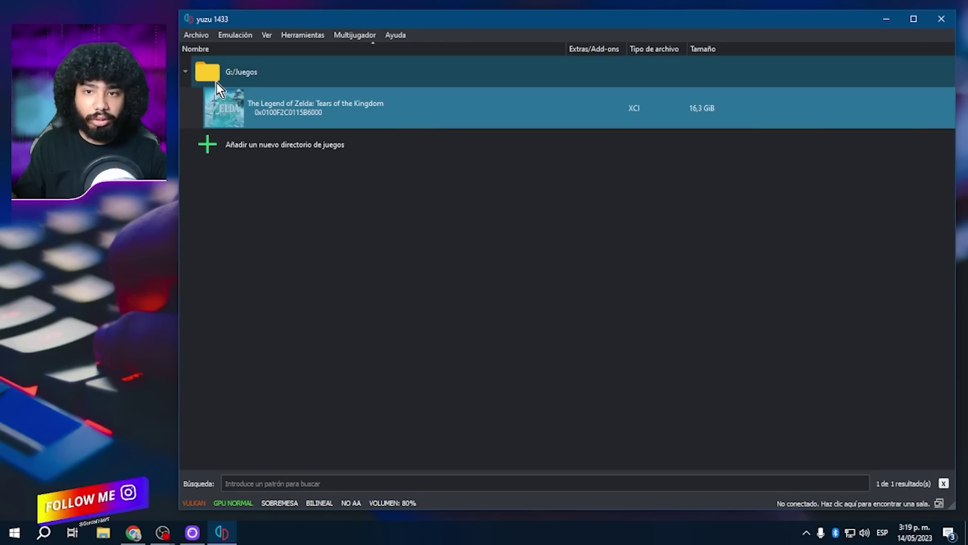
click(207, 36)
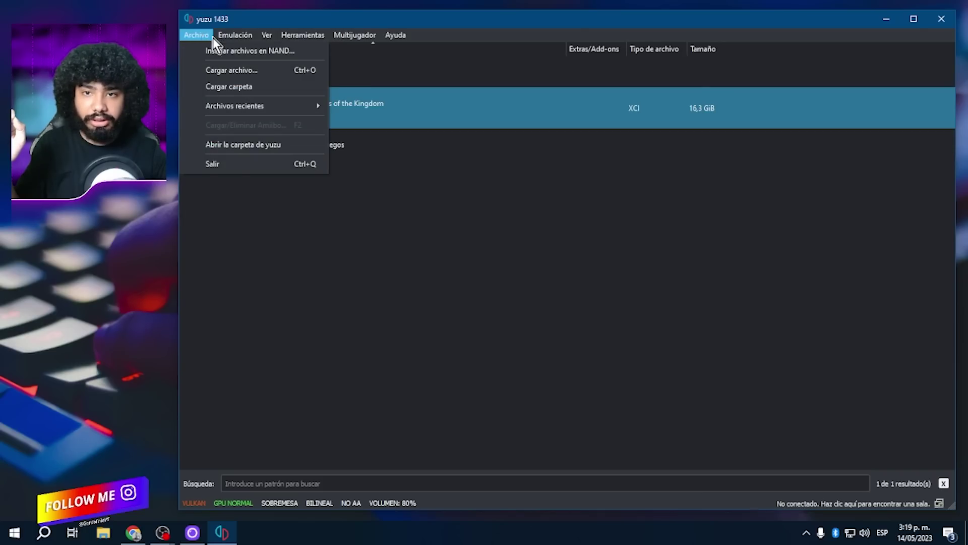
click(227, 51)
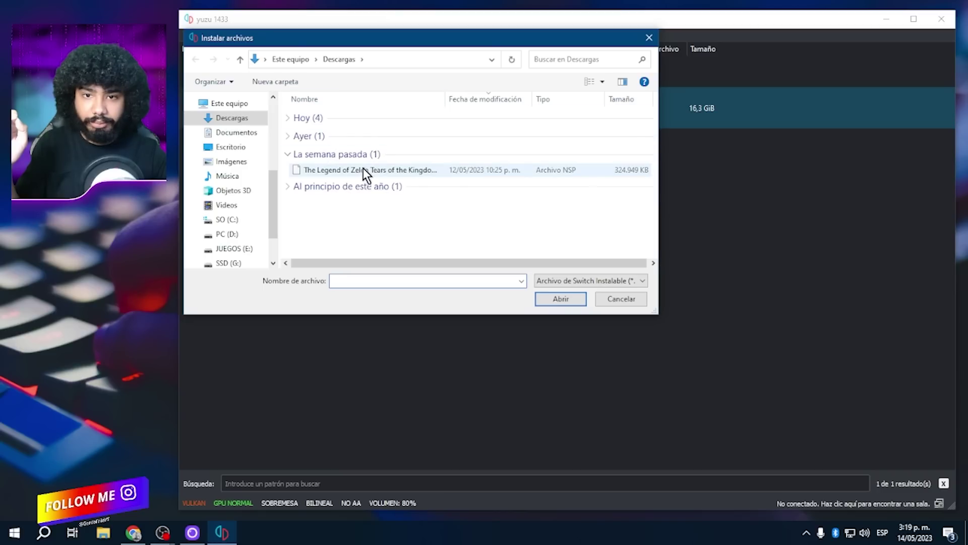
click(369, 171)
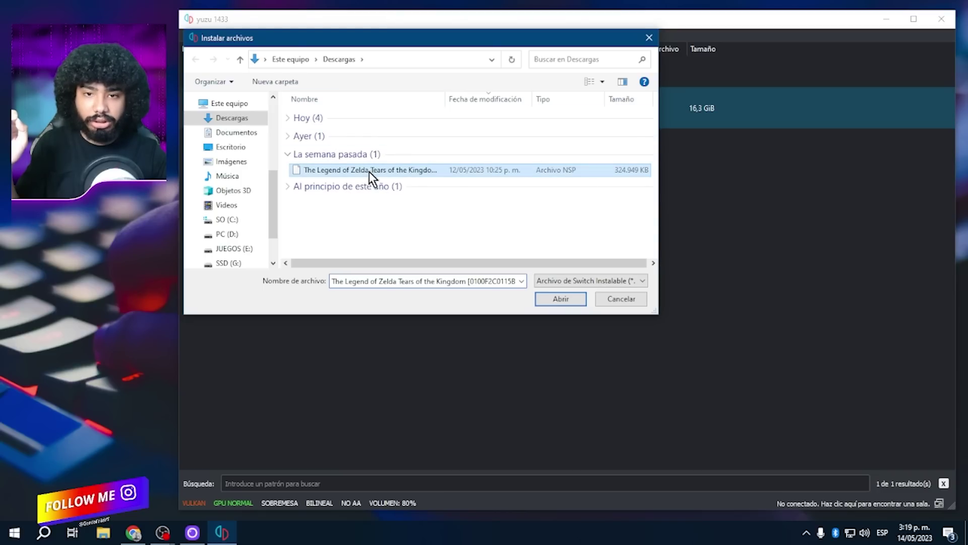
click(566, 299)
key(Return)
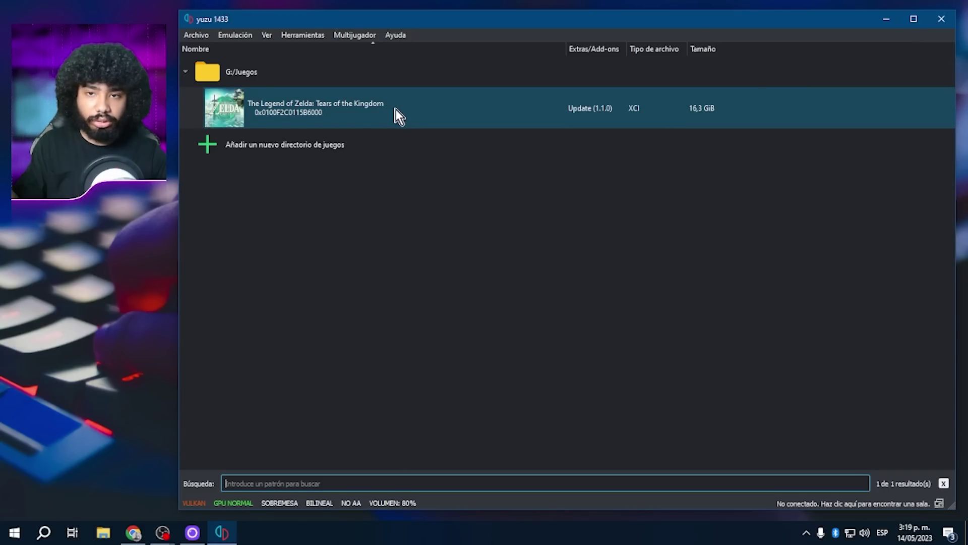
- Open the emulator configuration and keep Vulkan as the API in the graphics settings
key(alt+e)
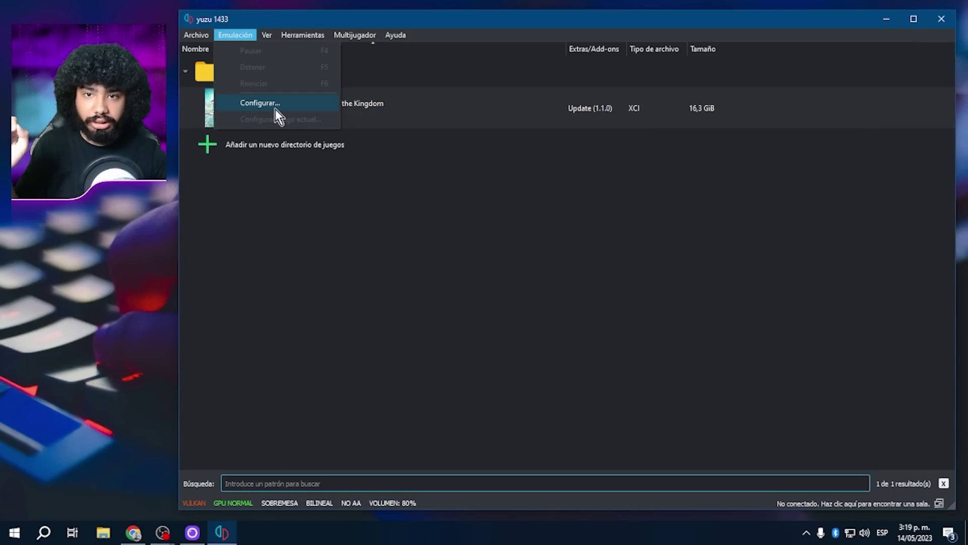
click(275, 103)
click(272, 95)
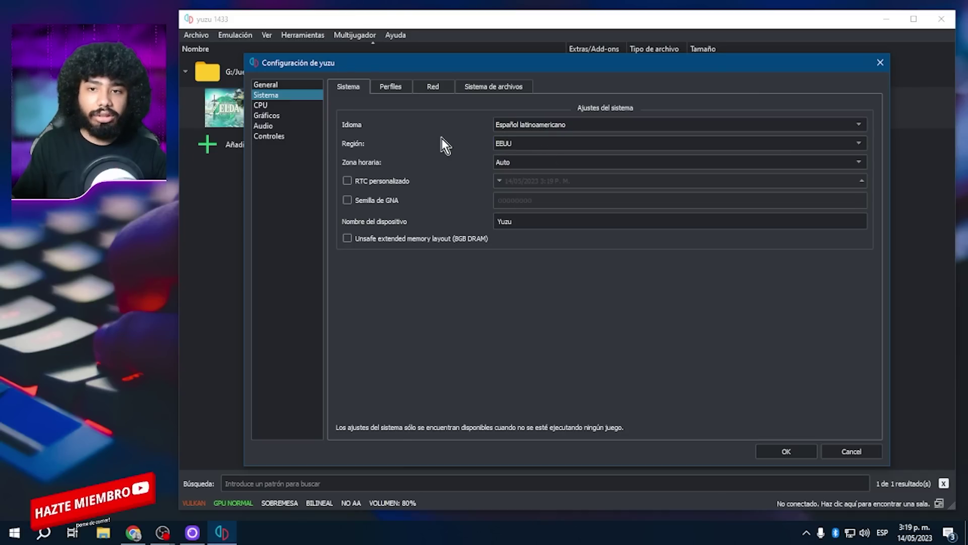
click(279, 117)
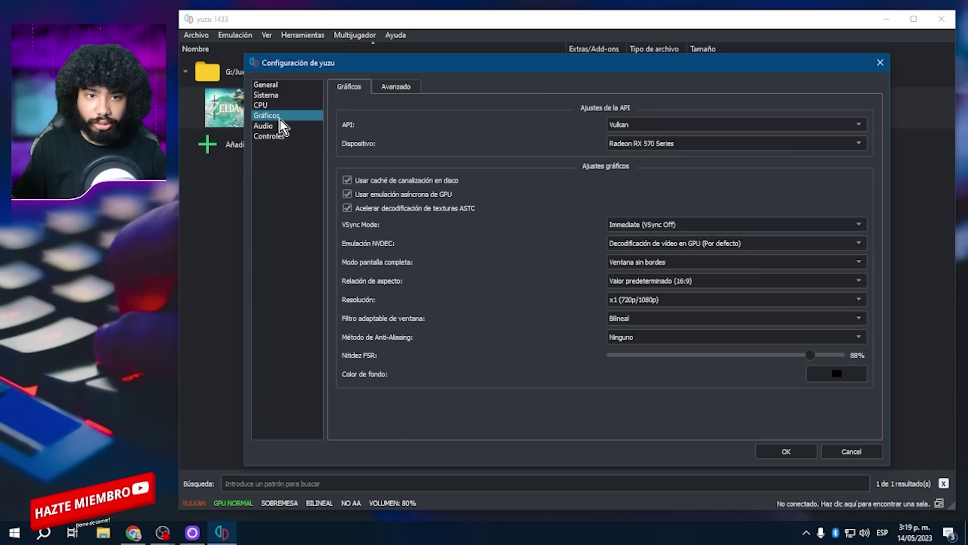
click(703, 128)
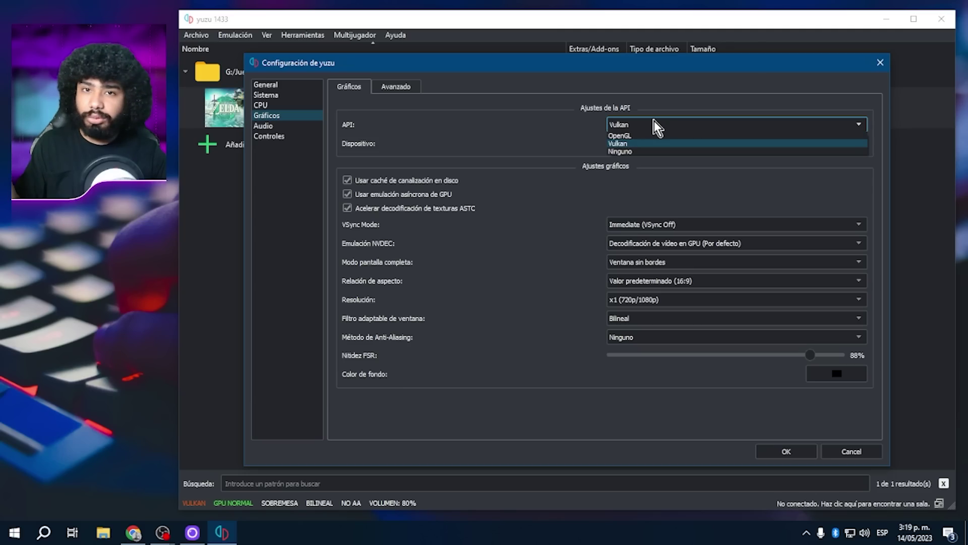
click(655, 121)
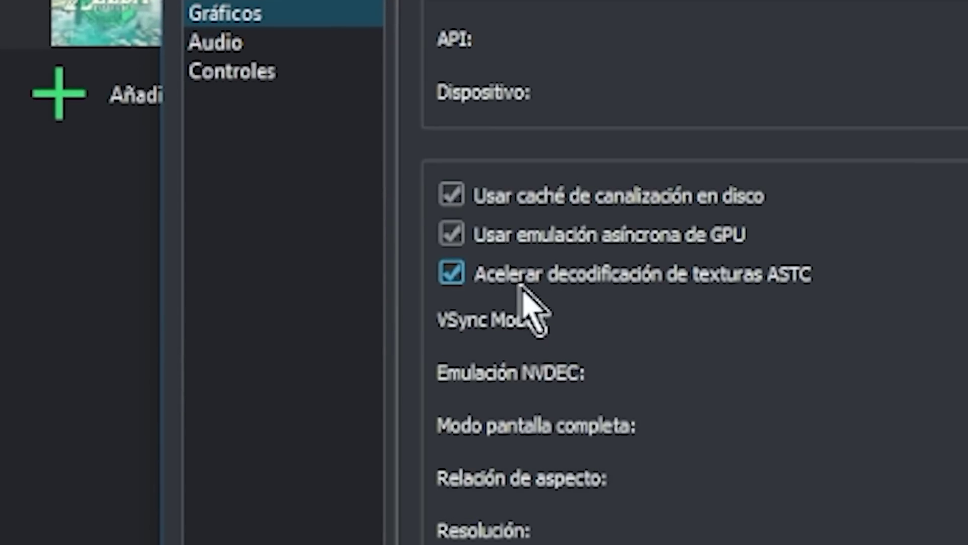
- Disable accelerated ASTC texture decoding and keep the graphics resolution at x1 (720p/1080p)
click(462, 273)
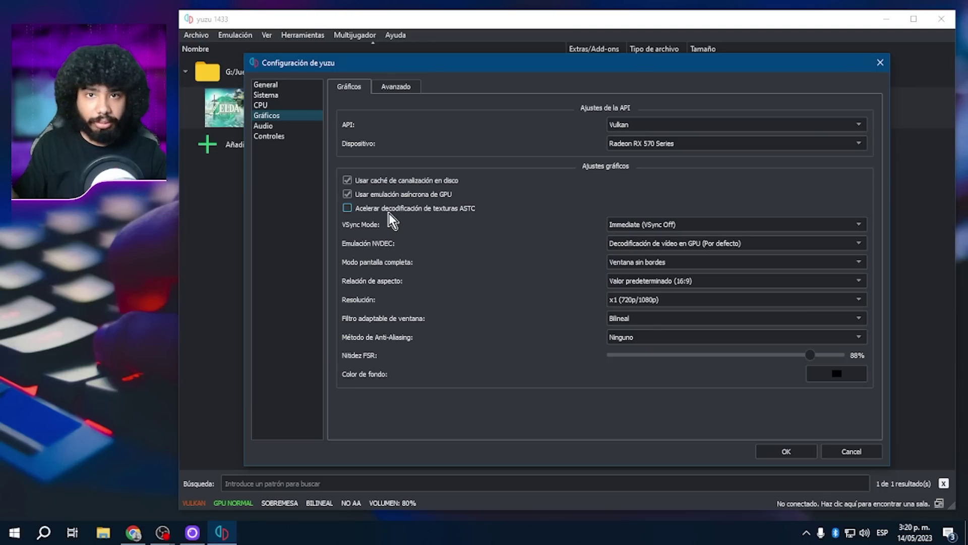
click(624, 298)
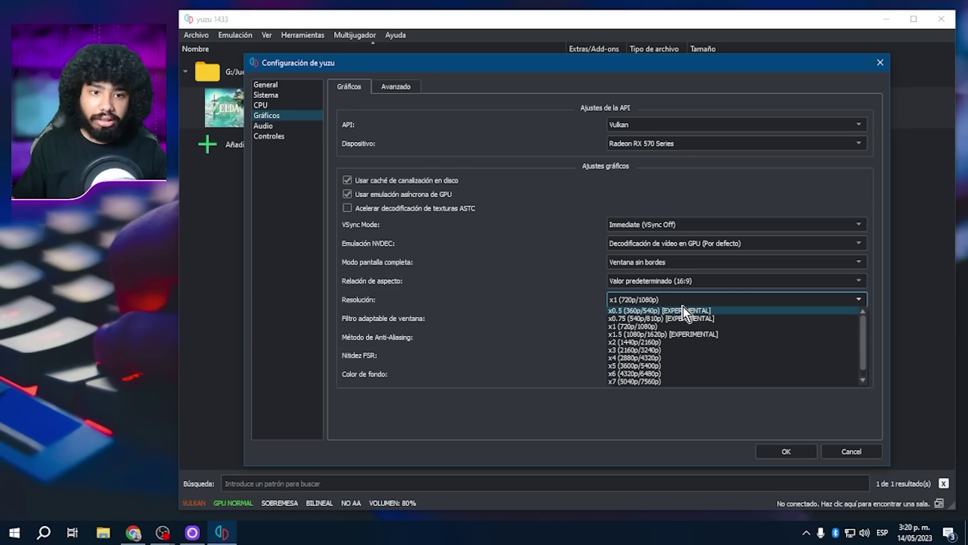
click(536, 289)
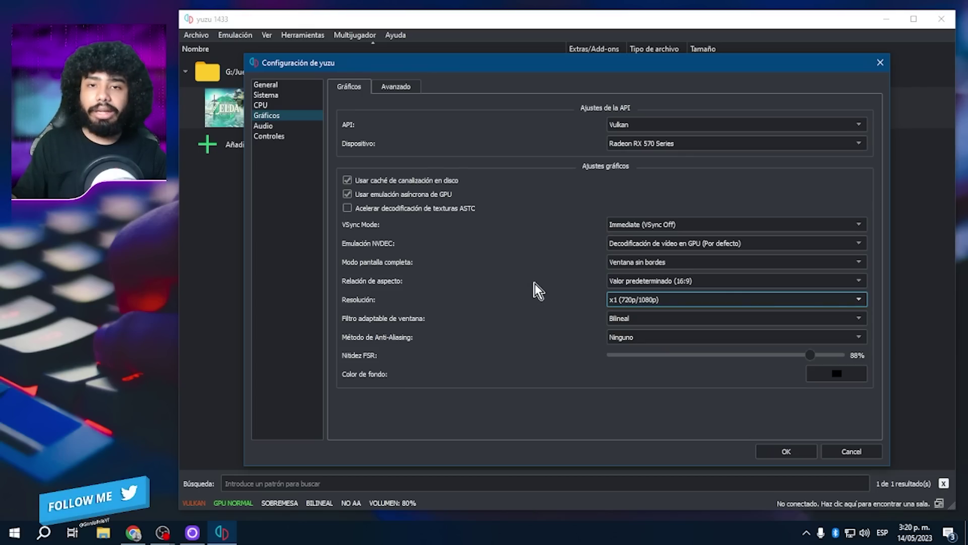
- Enable asynchronous shader building (Hack) in the advanced graphics settings
click(391, 88)
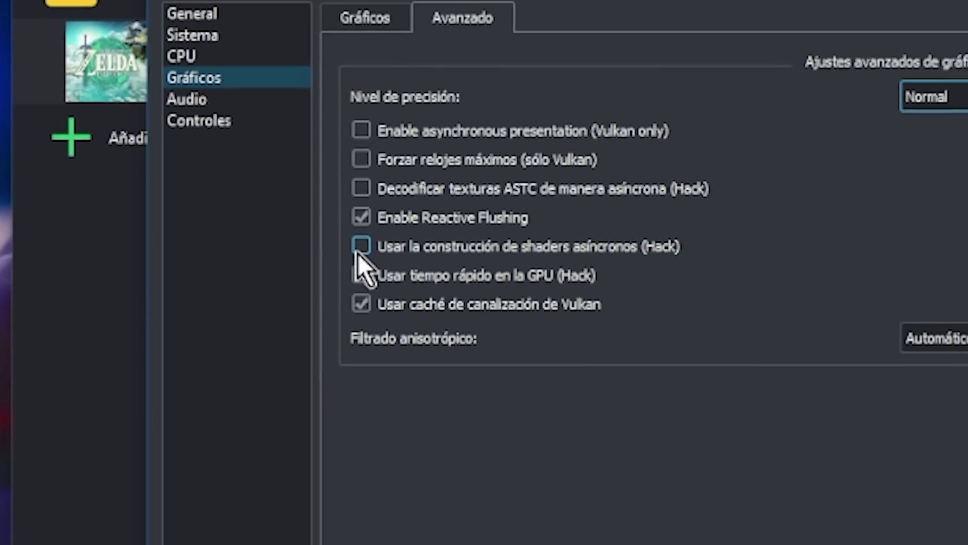
click(361, 246)
click(427, 276)
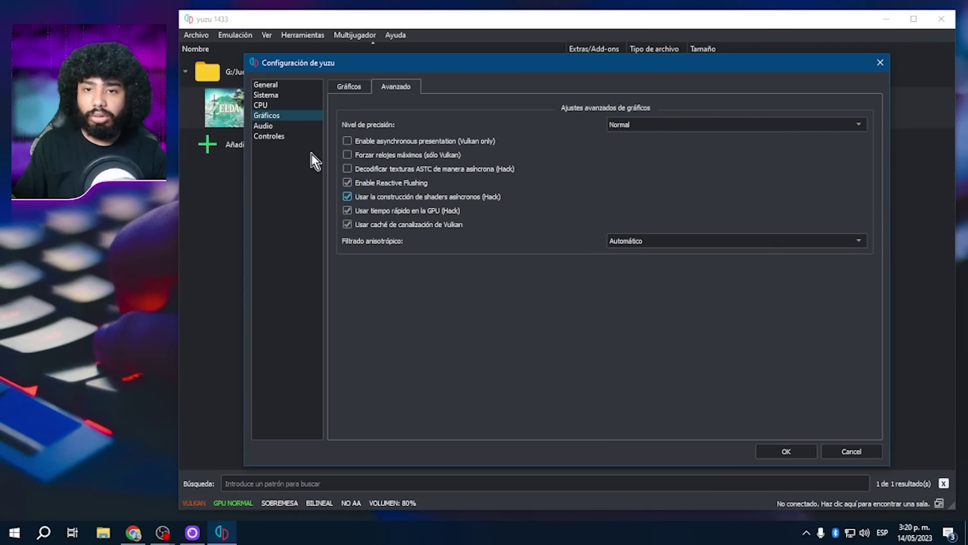
- Go to the controls settings and keep Controlador Pro as the controller type for Jugador 1
click(299, 136)
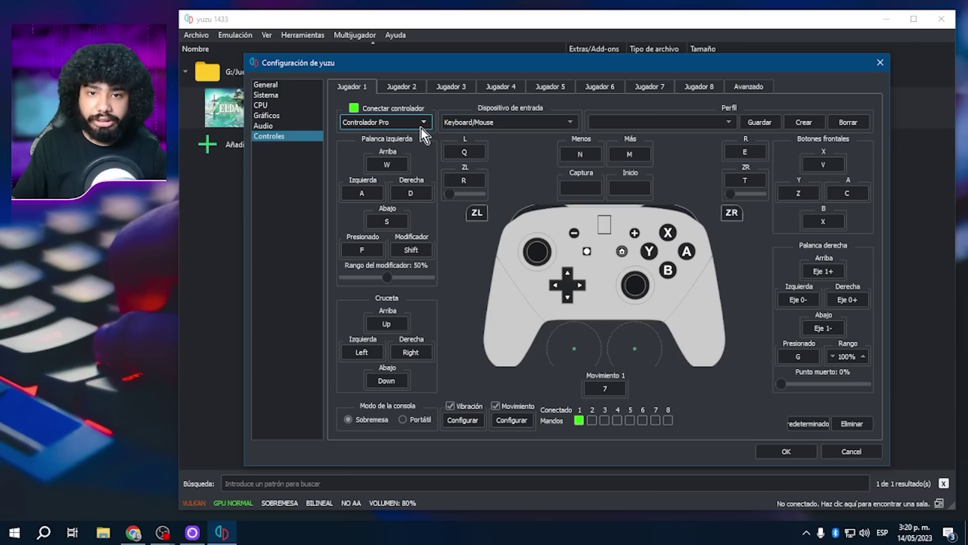
click(421, 123)
click(419, 126)
- Set the input device for Jugador 1 to Xbox One Controller 0 and save the configuration
click(518, 124)
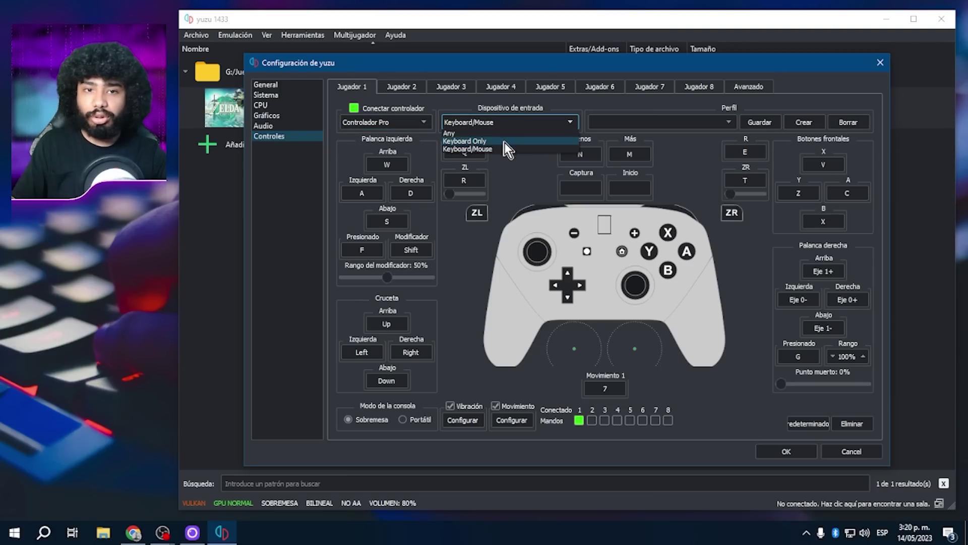
click(514, 149)
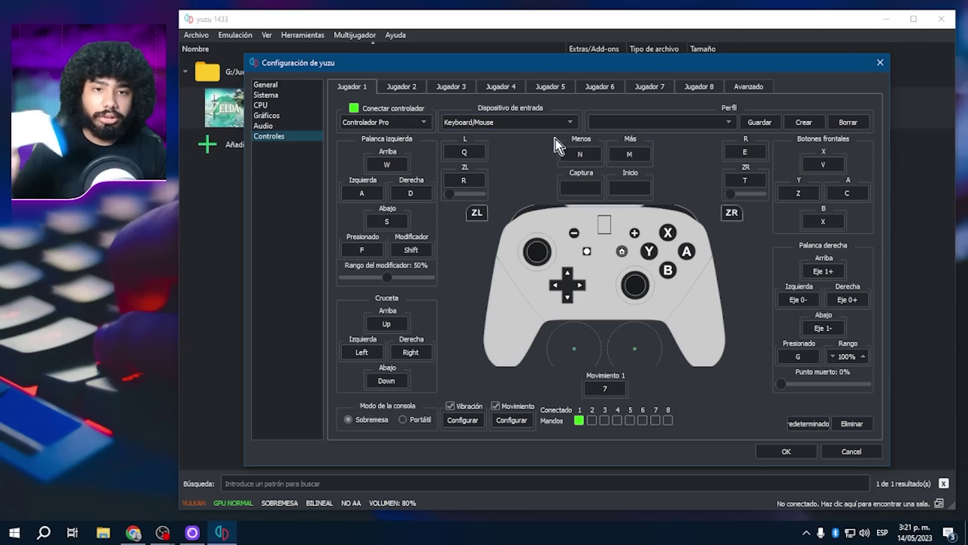
click(527, 122)
click(507, 158)
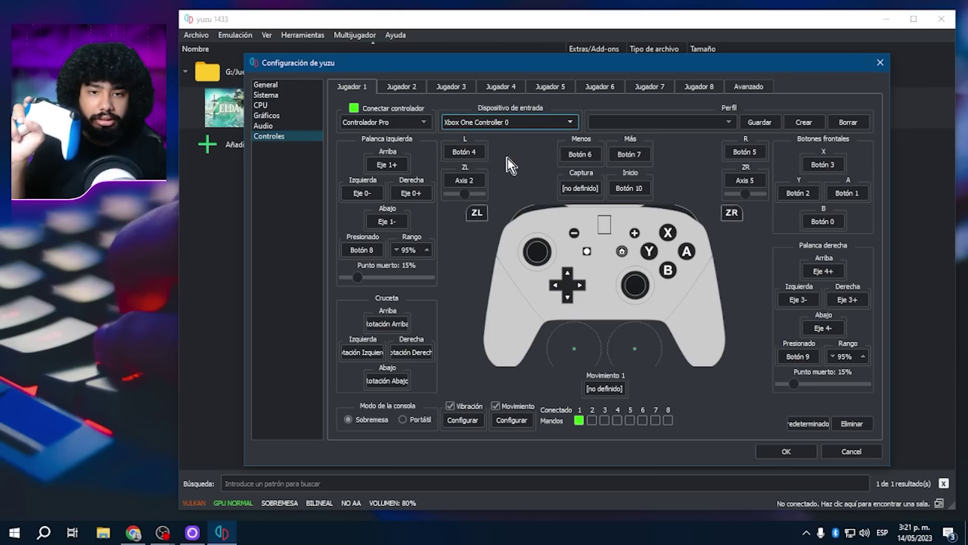
click(784, 451)
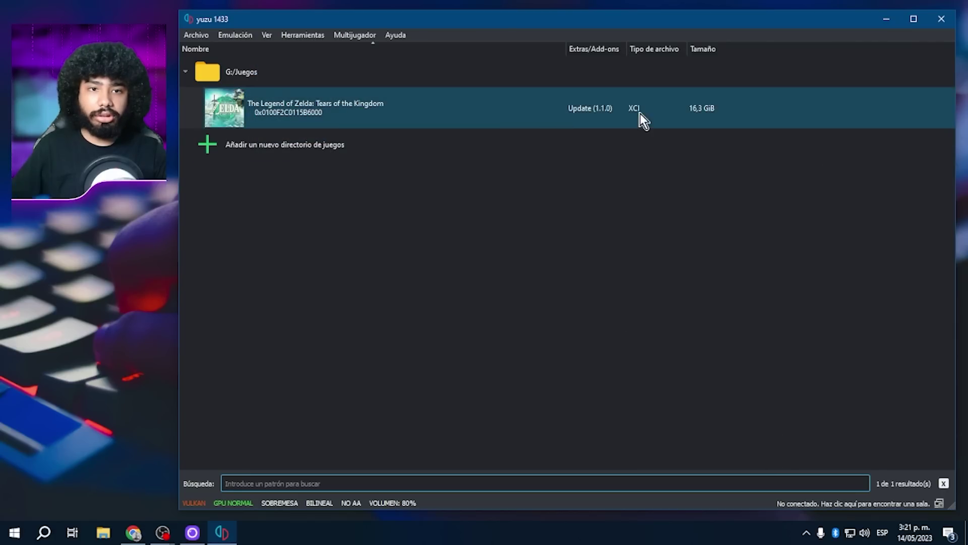